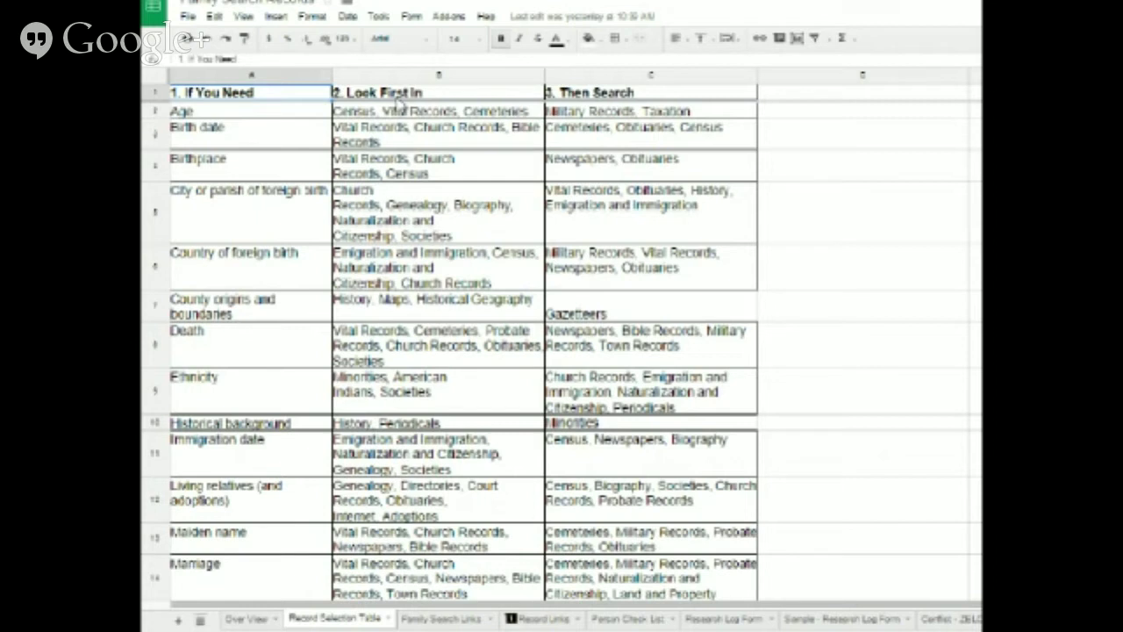
Switch from the Record Selection Table to the Family Search Links sheet and look over its list of linked record types
left_click(386, 202)
left_click(605, 129)
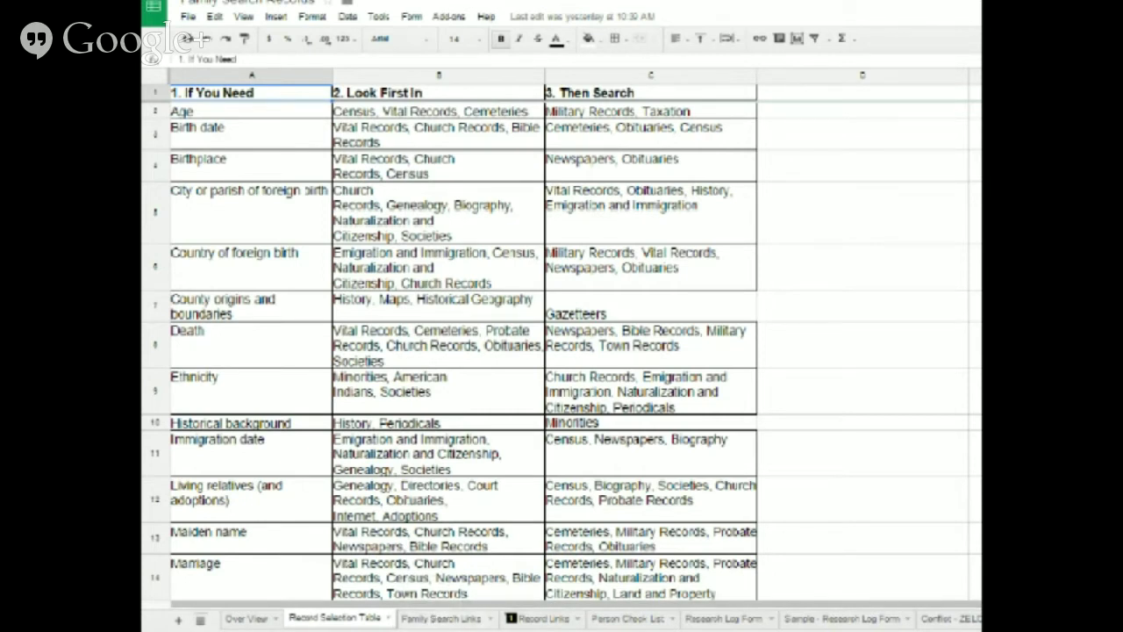
key("ctrl+shift+Page_Down")
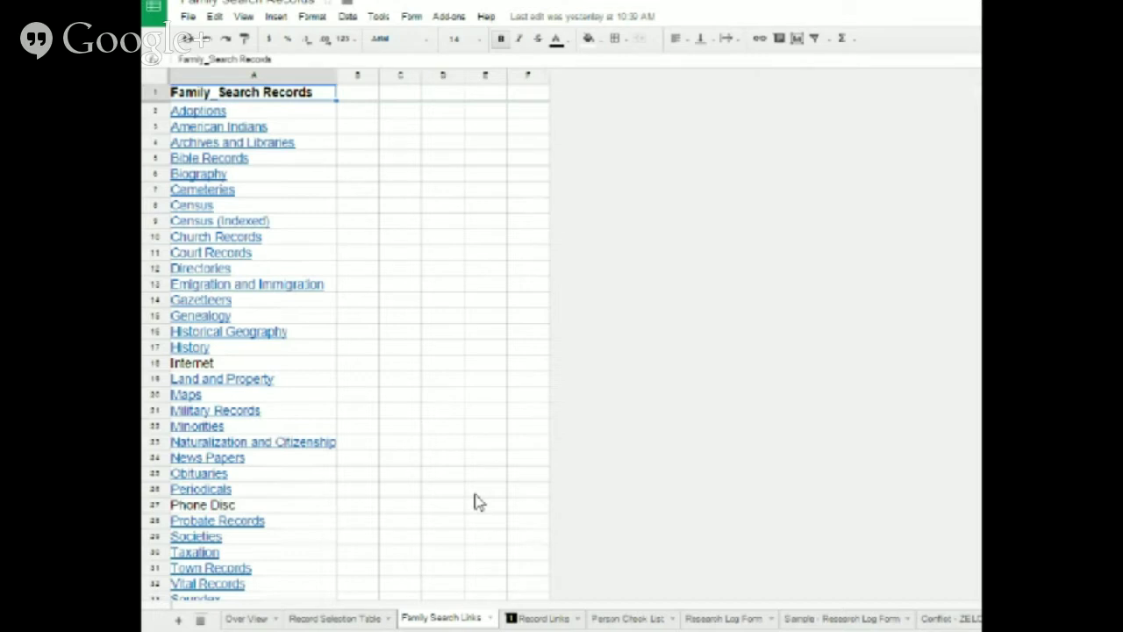
scroll(474, 501, "down", 3)
scroll(474, 502, "up", 3)
Go back to the Record Selection Table sheet and review its rows down to the source link below the table
left_click(330, 619)
scroll(860, 467, "down", 5)
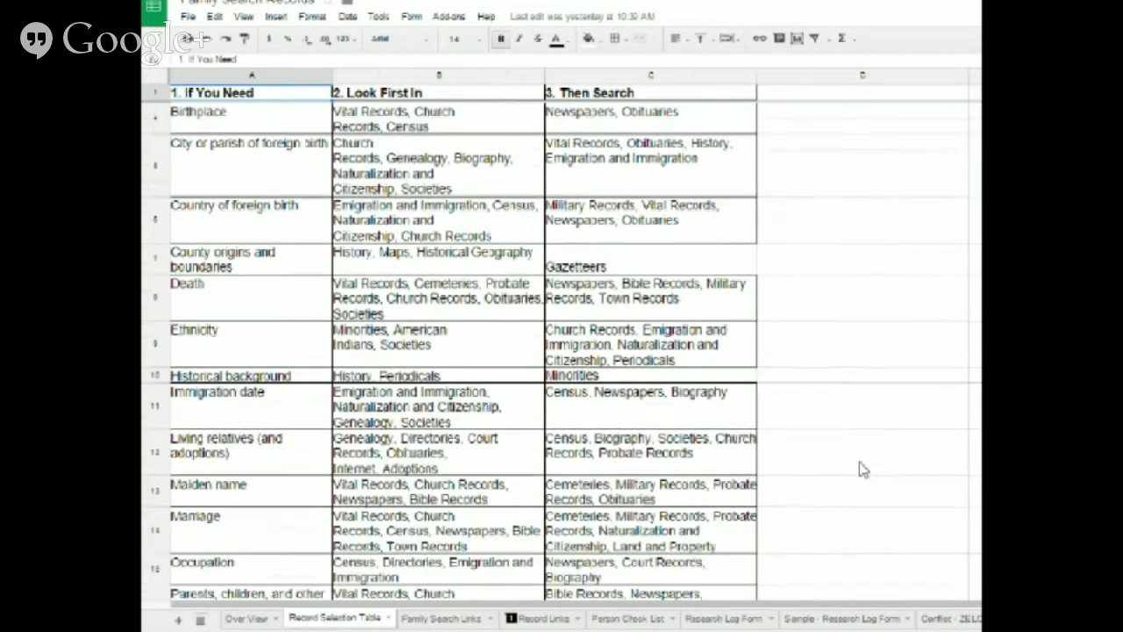
scroll(860, 467, "down", 5)
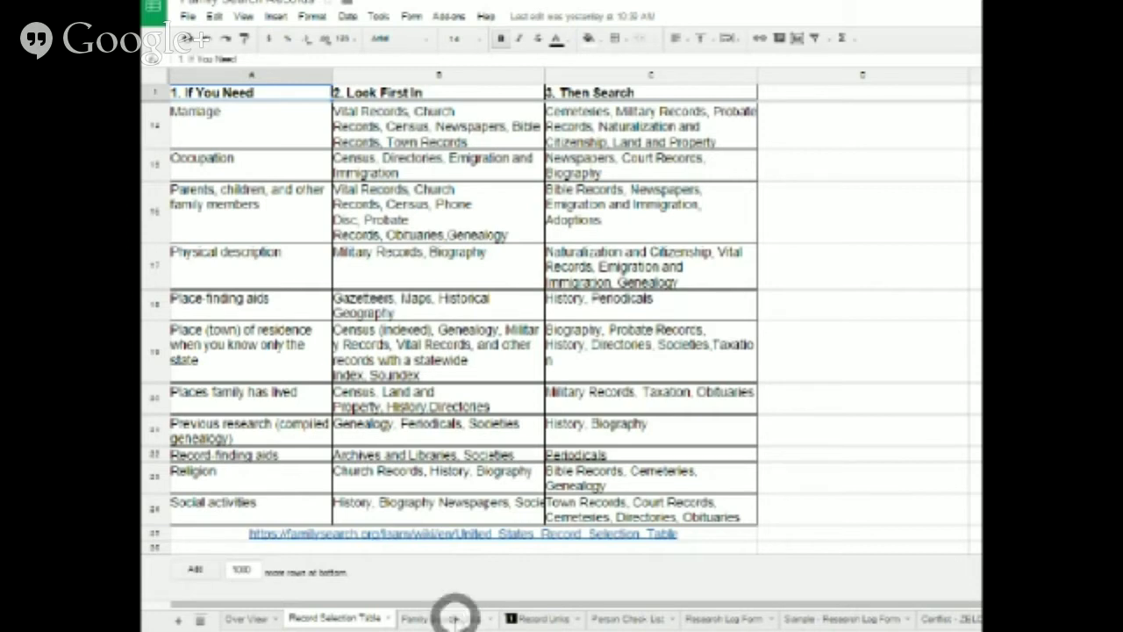
Reopen the Family Search Links sheet and review the record types it links to
left_click(458, 621)
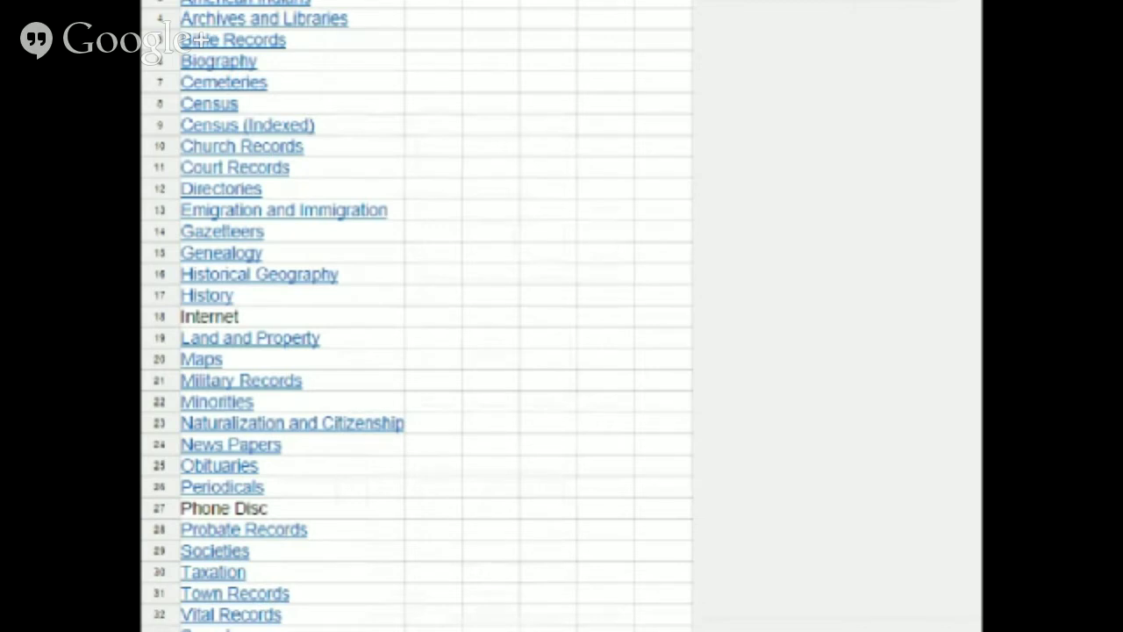
scroll(199, 39, "up", 3)
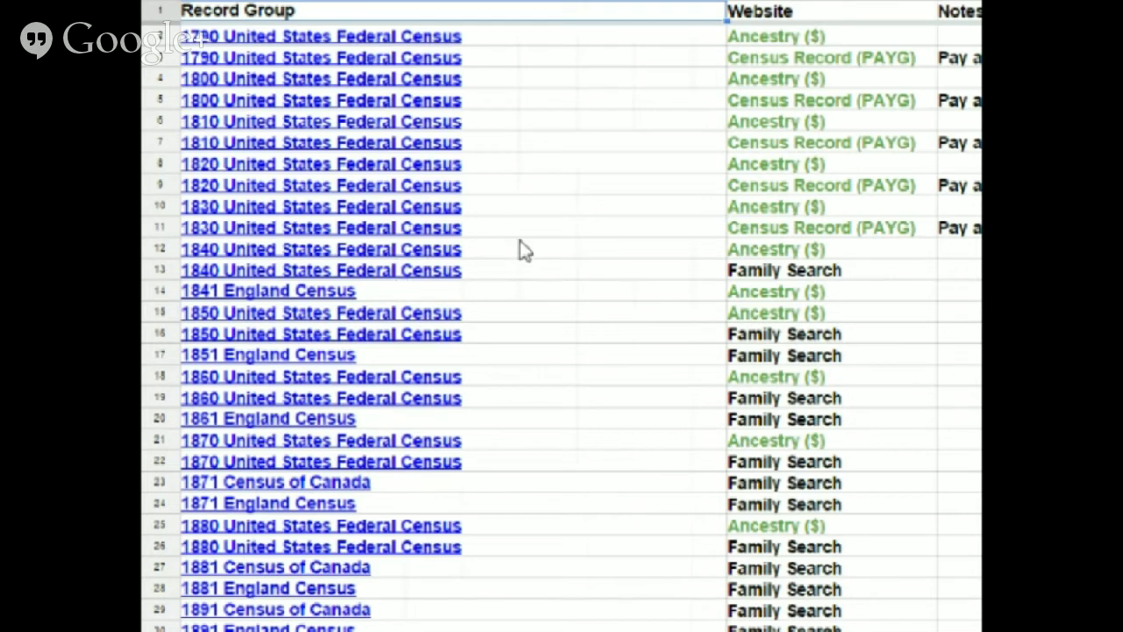
Examine the Record Links sheet, reading through the record groups and their hosting websites from the census entries to the United States naturalization entries
scroll(523, 251, "down", 5)
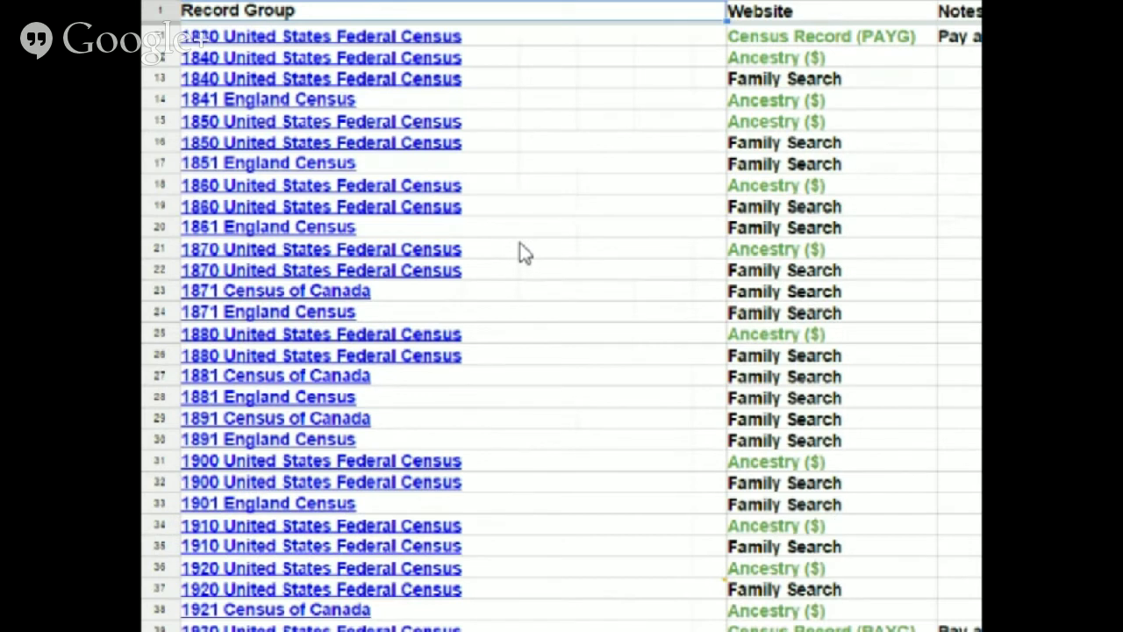
scroll(523, 253, "down", 4)
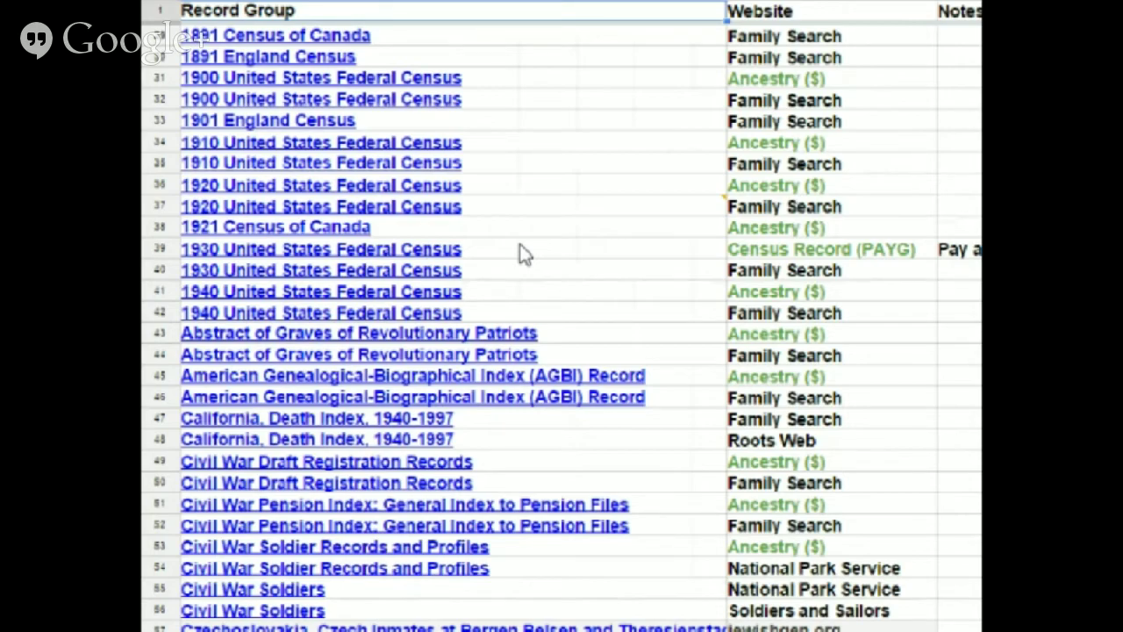
scroll(521, 252, "down", 4)
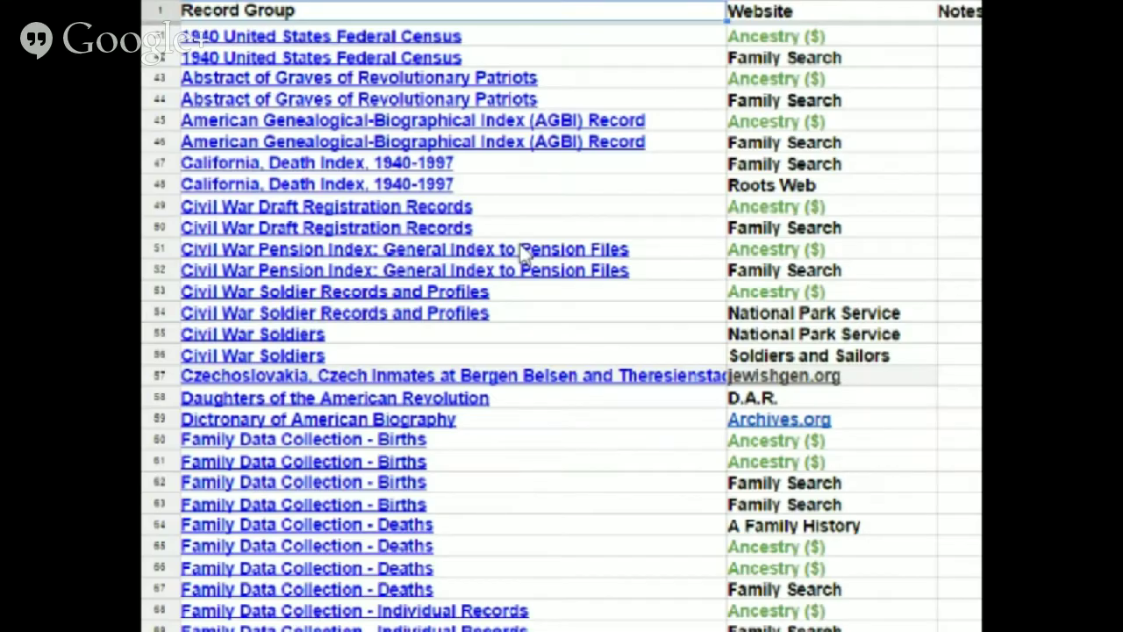
scroll(523, 252, "up", 2)
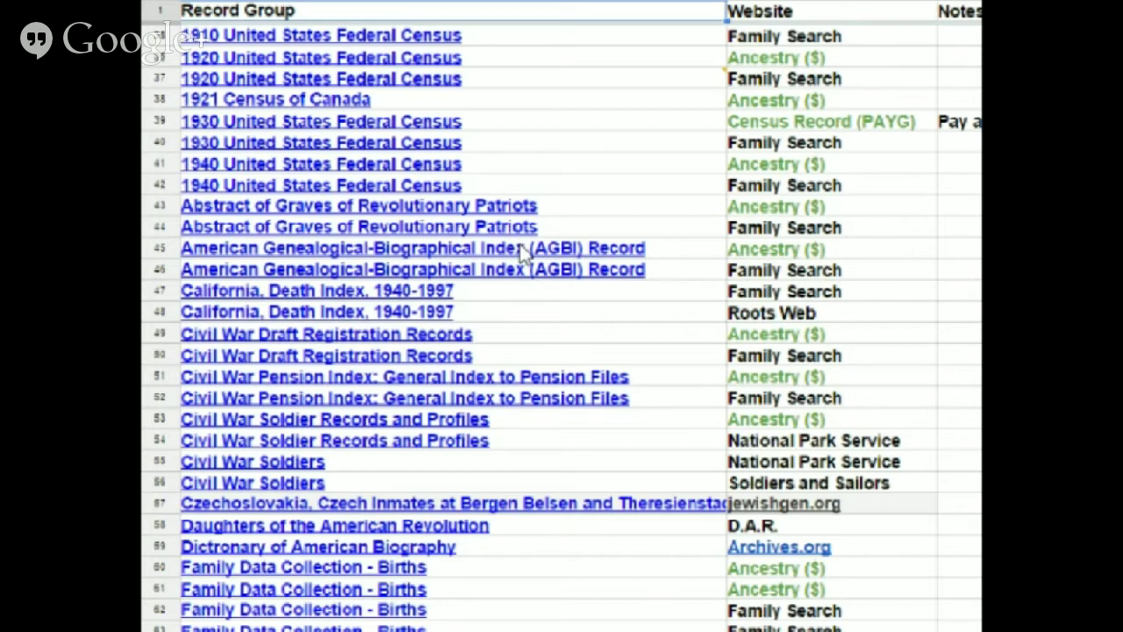
scroll(523, 251, "up", 1)
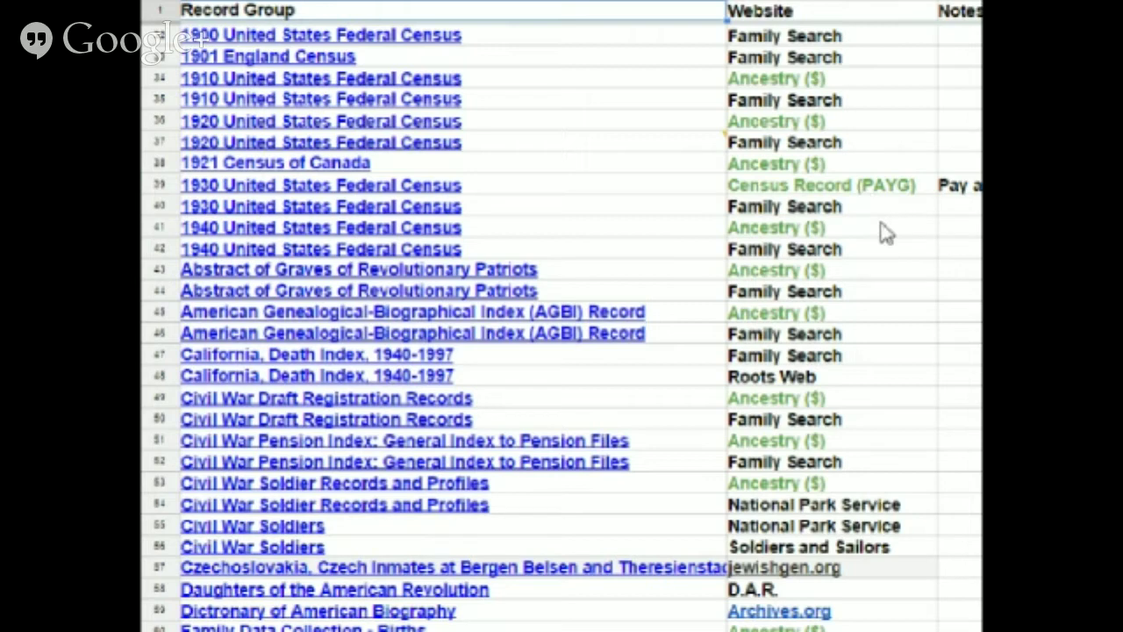
scroll(886, 232, "down", 1)
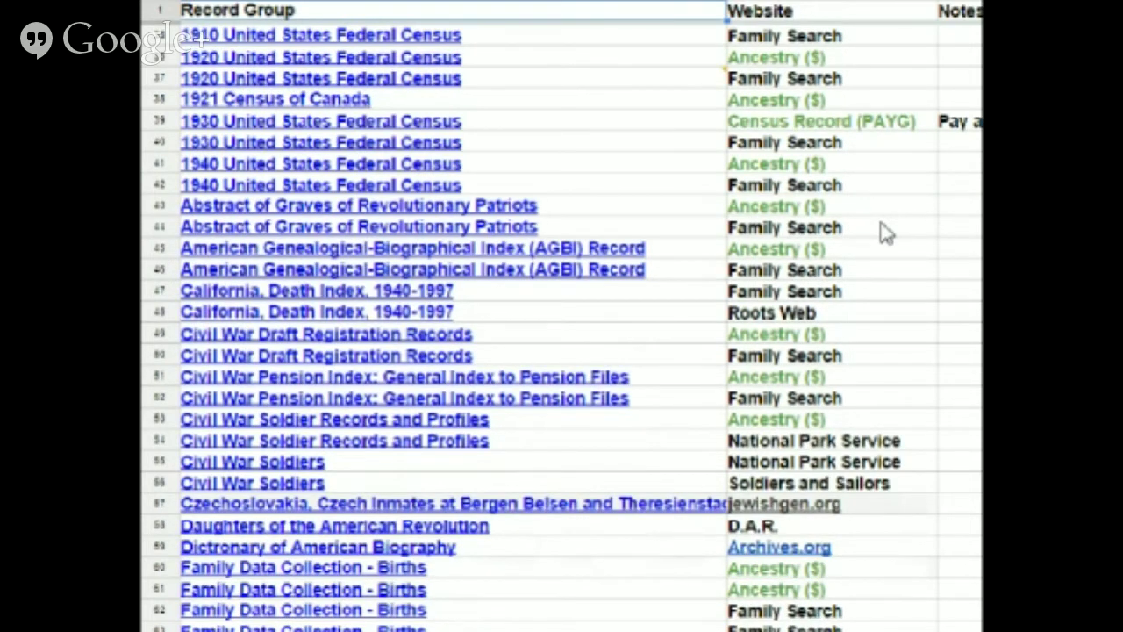
scroll(885, 233, "down", 1)
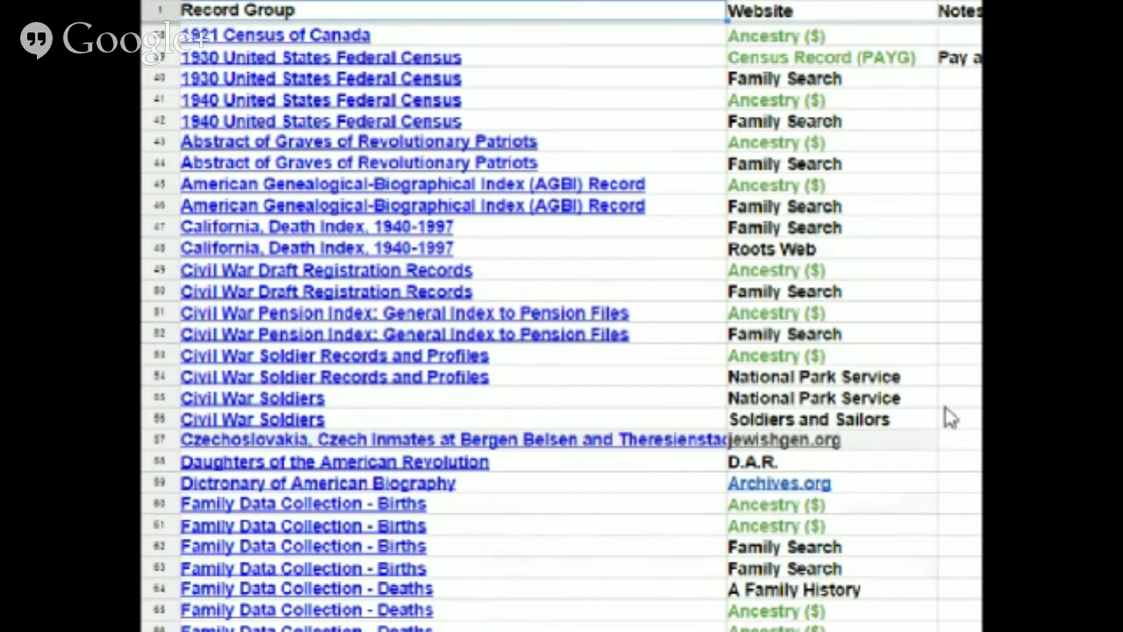
scroll(950, 418, "down", 3)
scroll(950, 418, "down", 3)
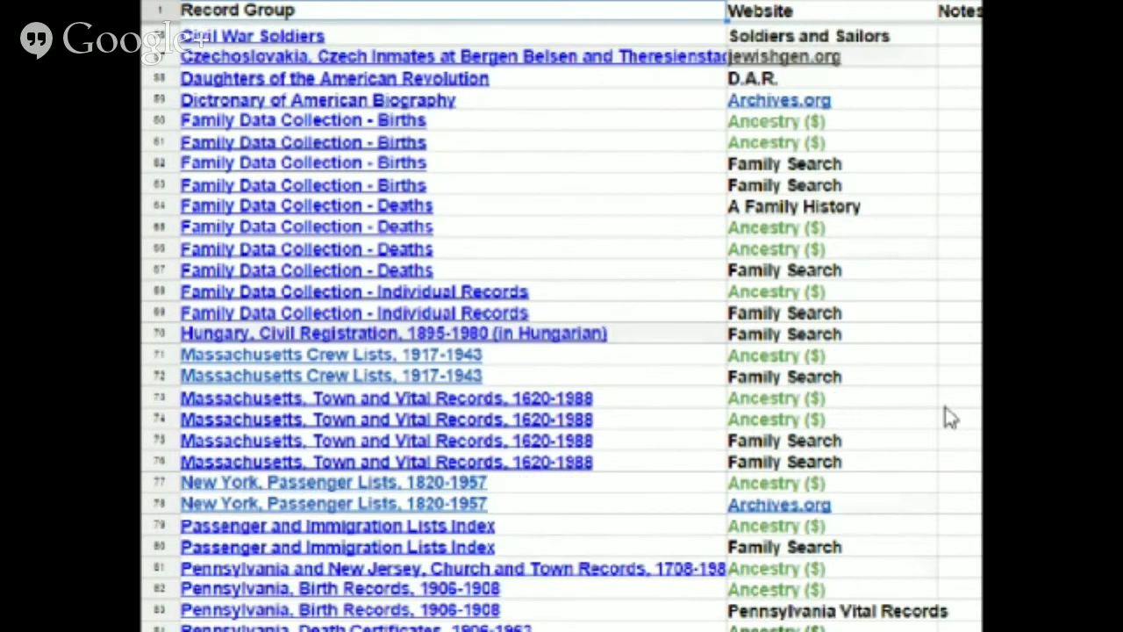
scroll(950, 418, "down", 5)
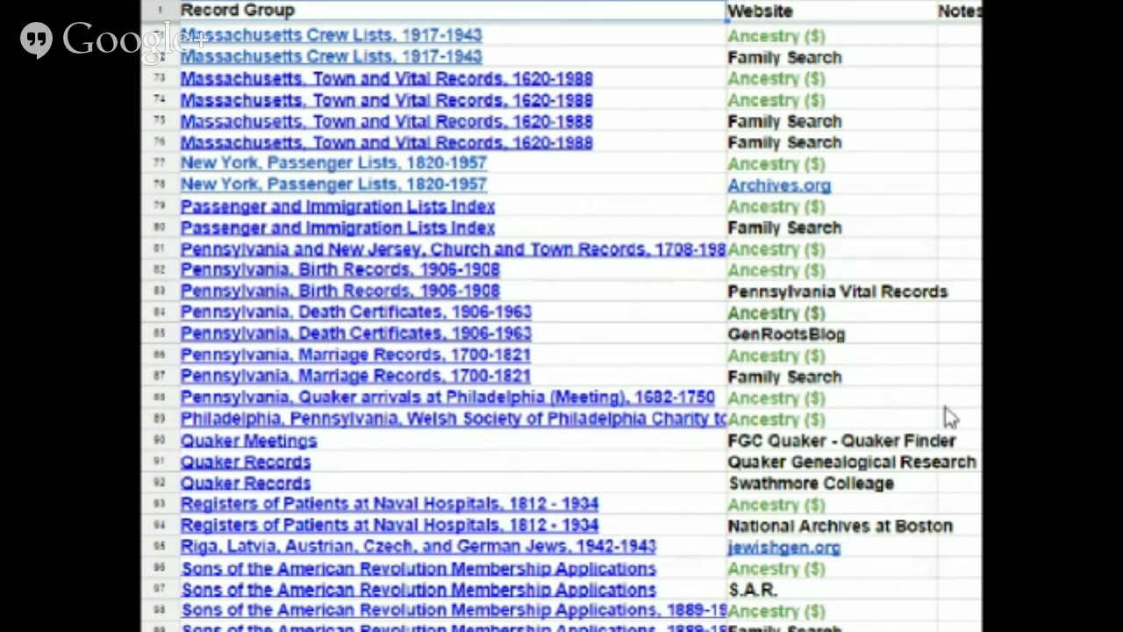
scroll(950, 418, "down", 7)
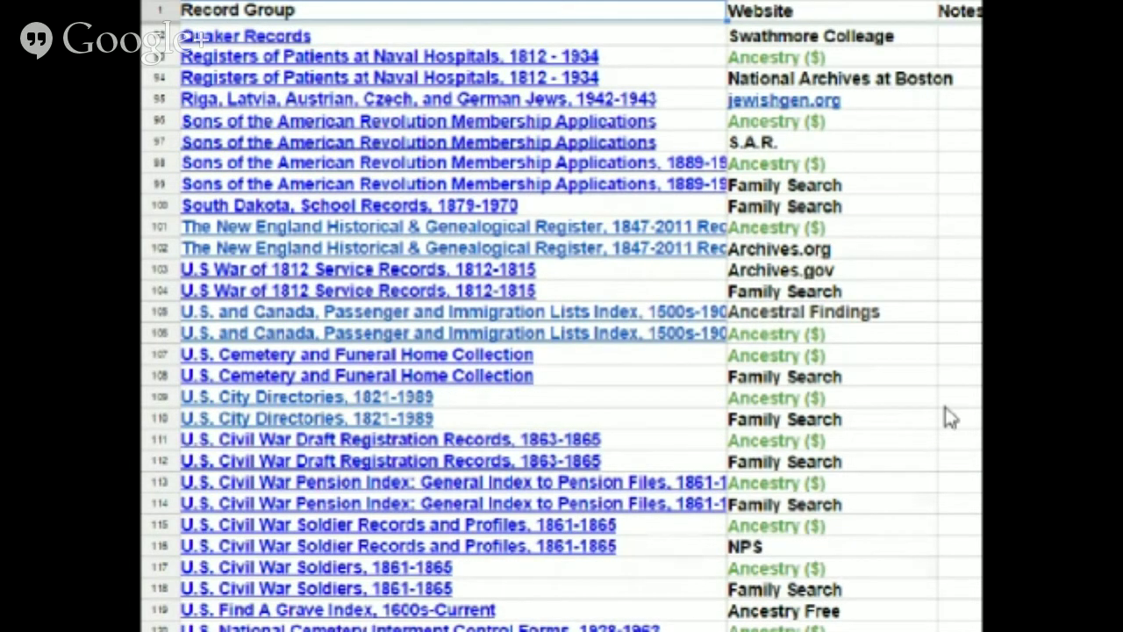
scroll(950, 419, "down", 1)
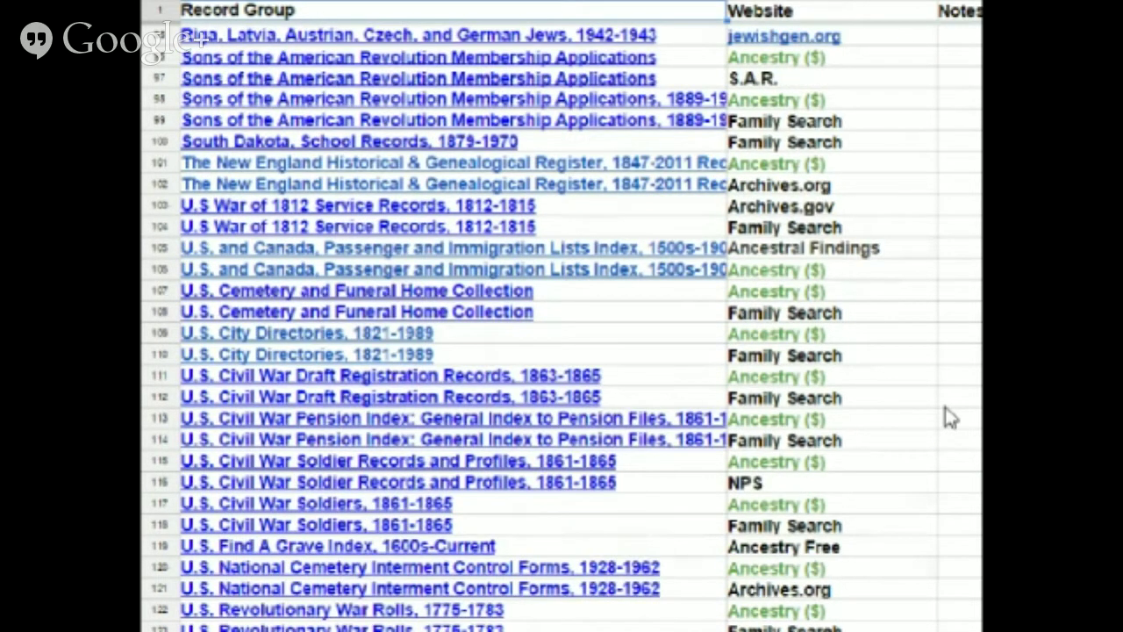
scroll(950, 419, "down", 1)
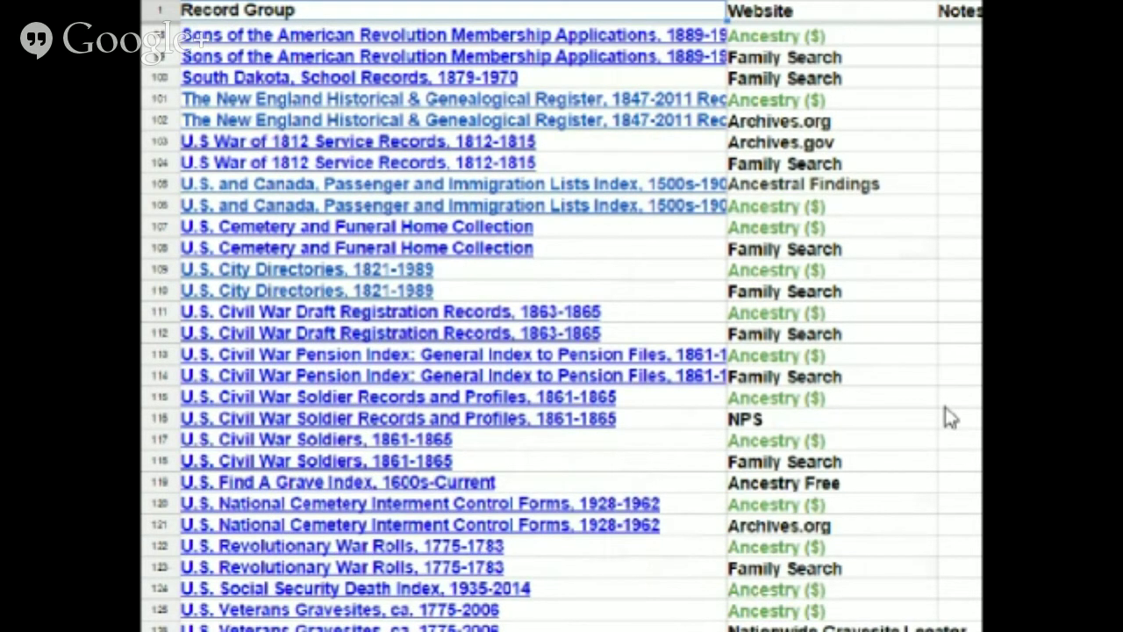
scroll(950, 419, "down", 3)
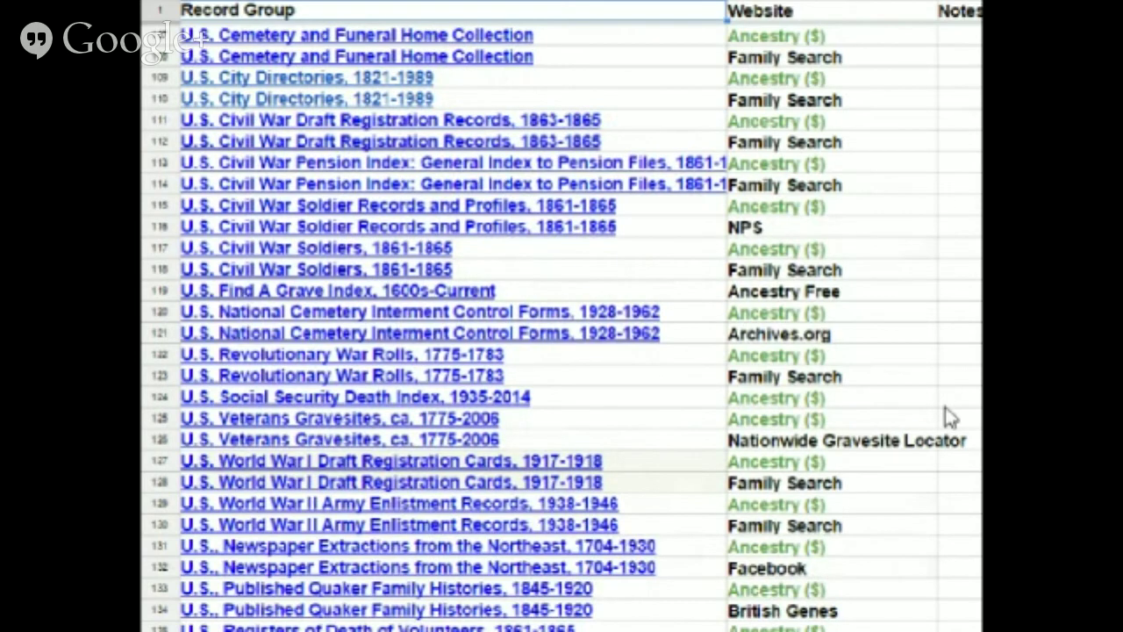
scroll(950, 418, "down", 2)
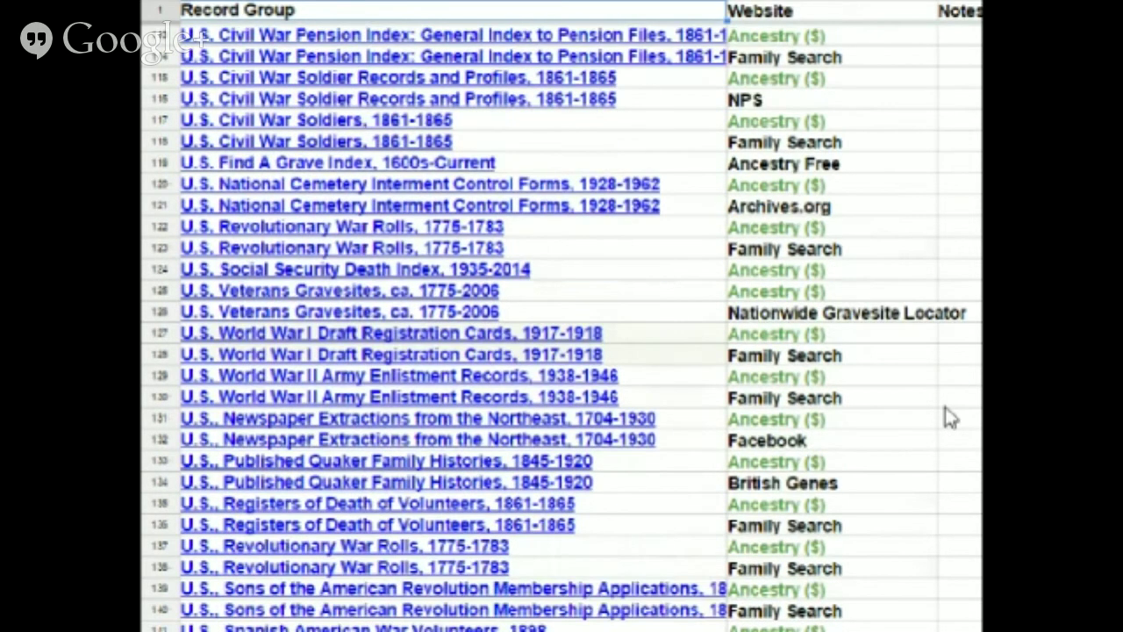
scroll(950, 418, "down", 2)
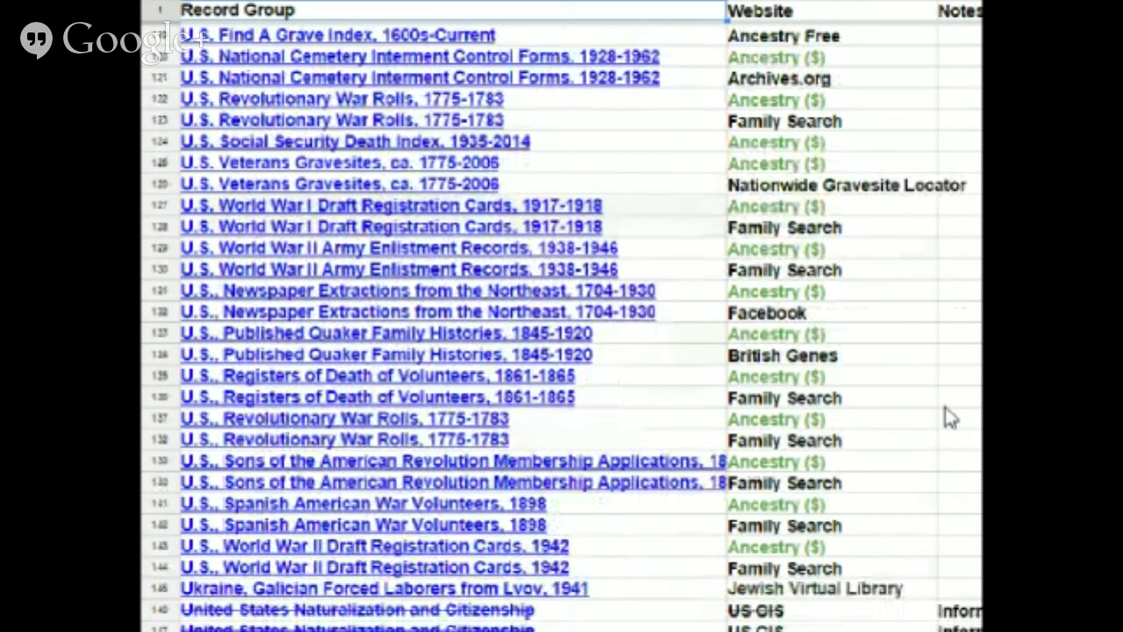
scroll(950, 419, "down", 1)
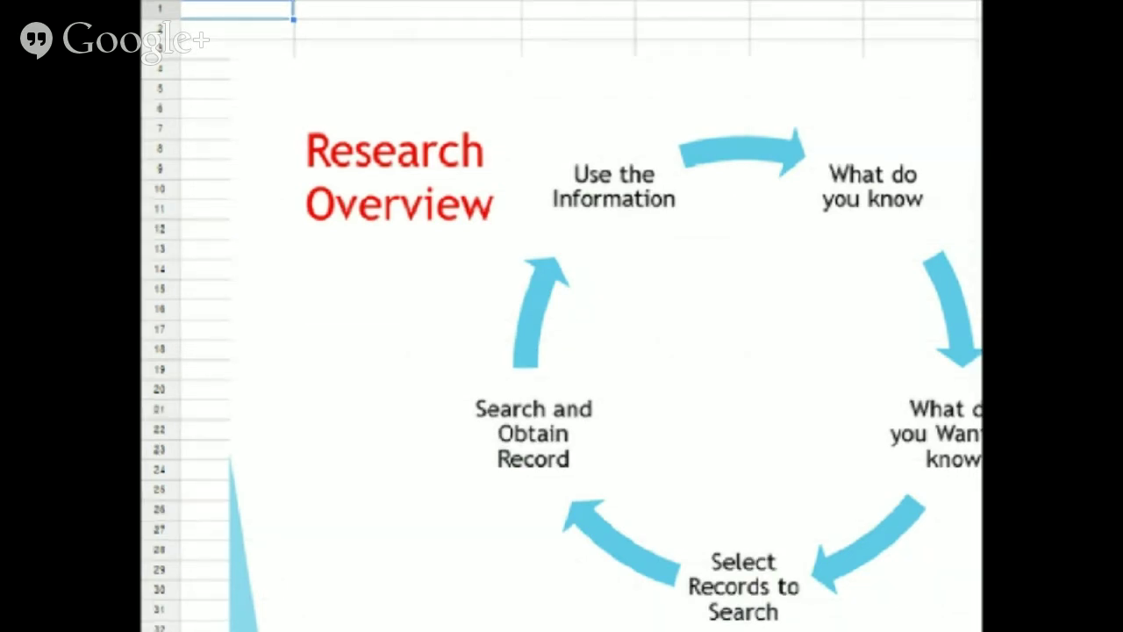
Open the Person Check List sheet and examine its record categories from Family Records through Federal Census, ending back at the first rows
key("alt+Tab")
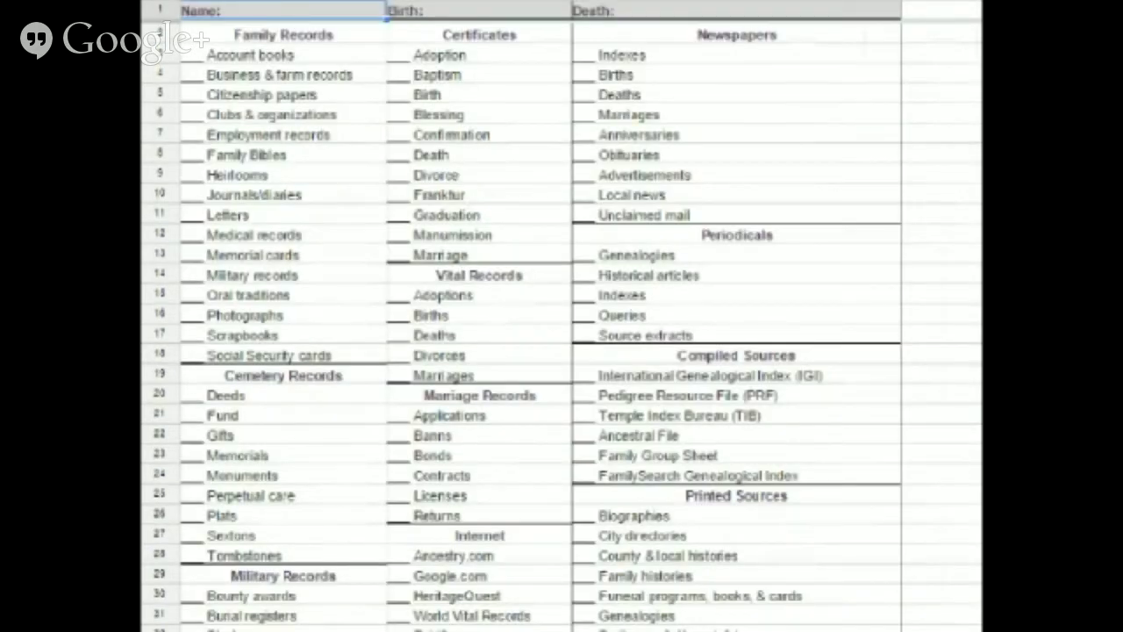
scroll(562, 324, "down", 5)
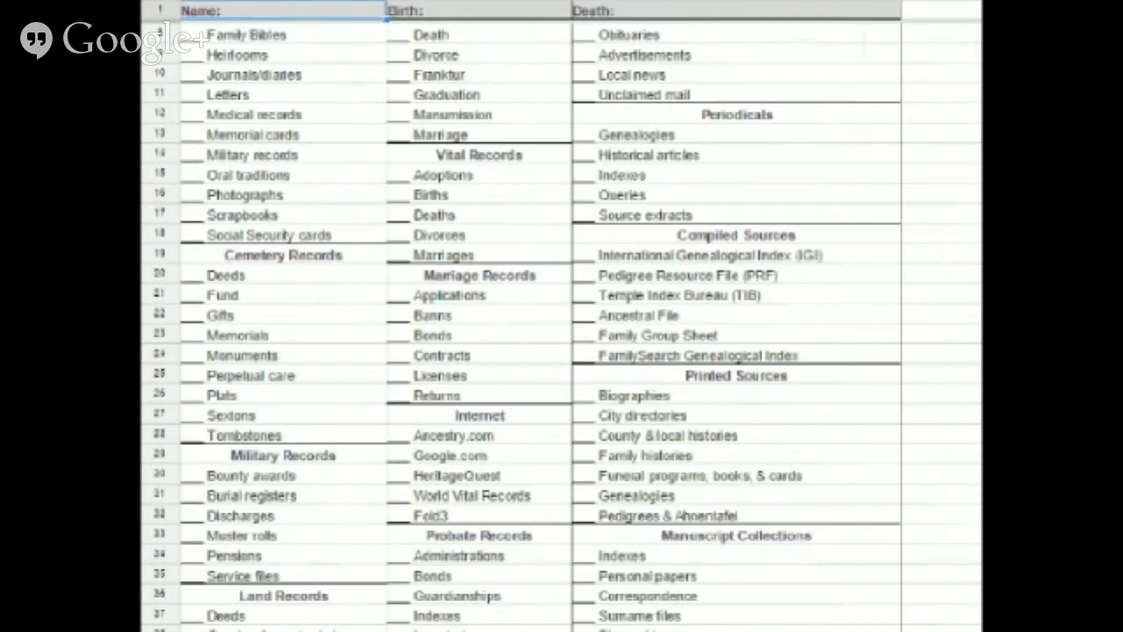
scroll(561, 324, "down", 3)
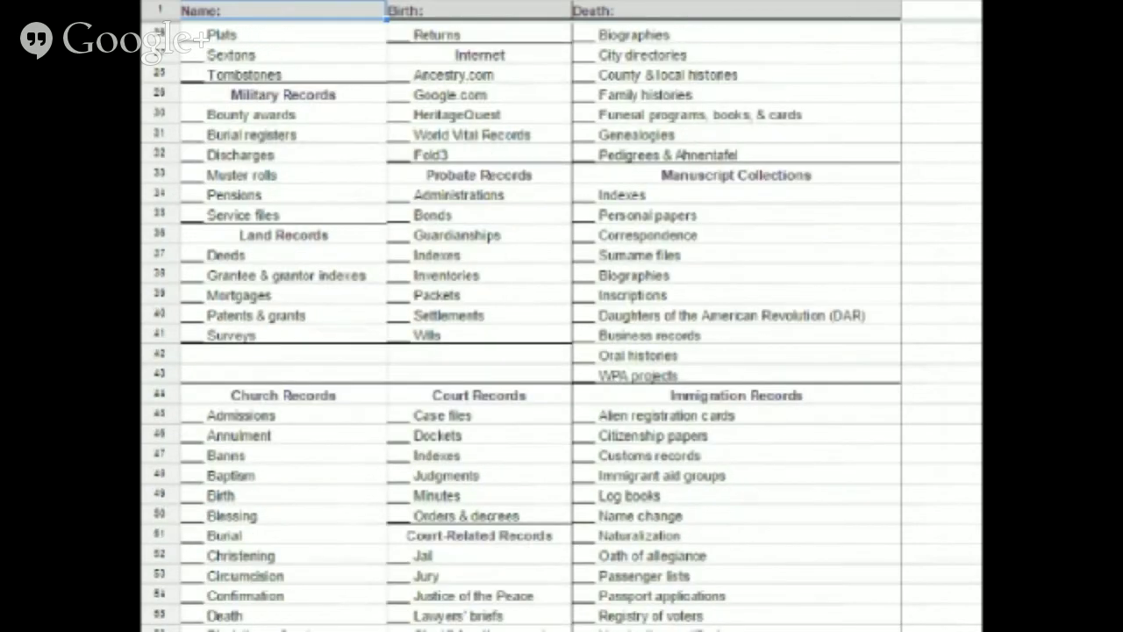
scroll(561, 325, "down", 5)
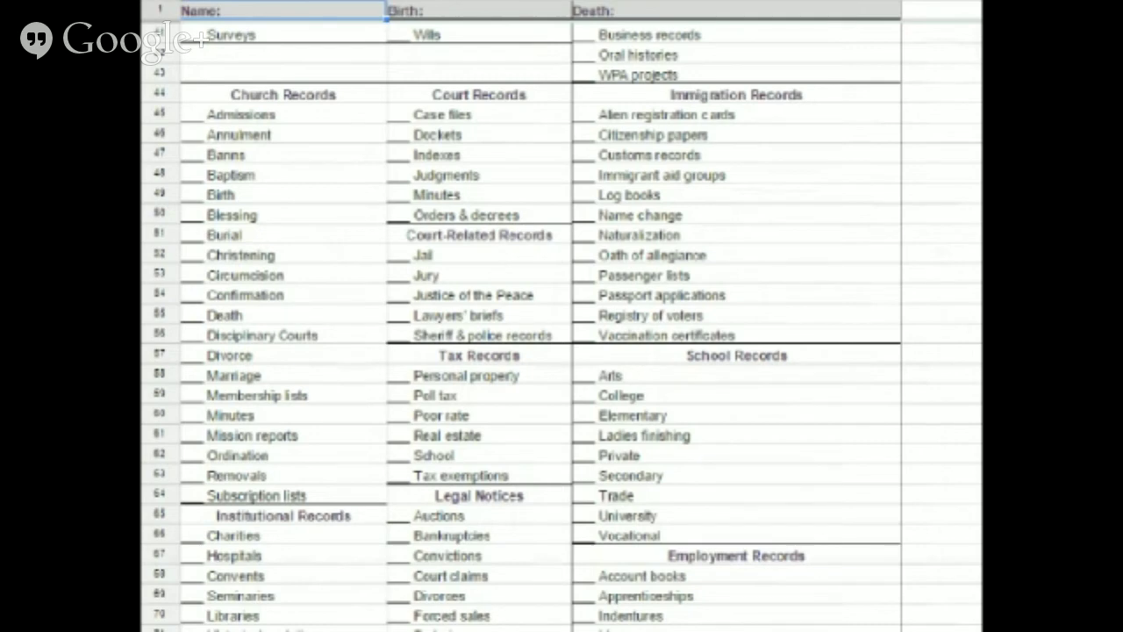
scroll(561, 324, "up", 3)
scroll(562, 325, "up", 3)
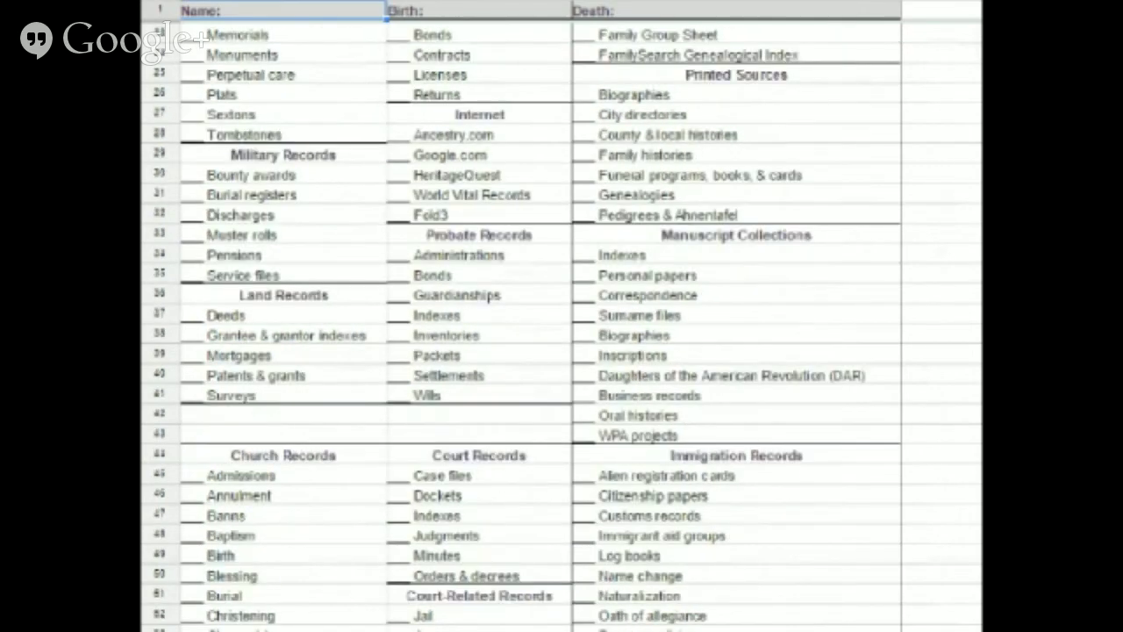
scroll(561, 325, "up", 6)
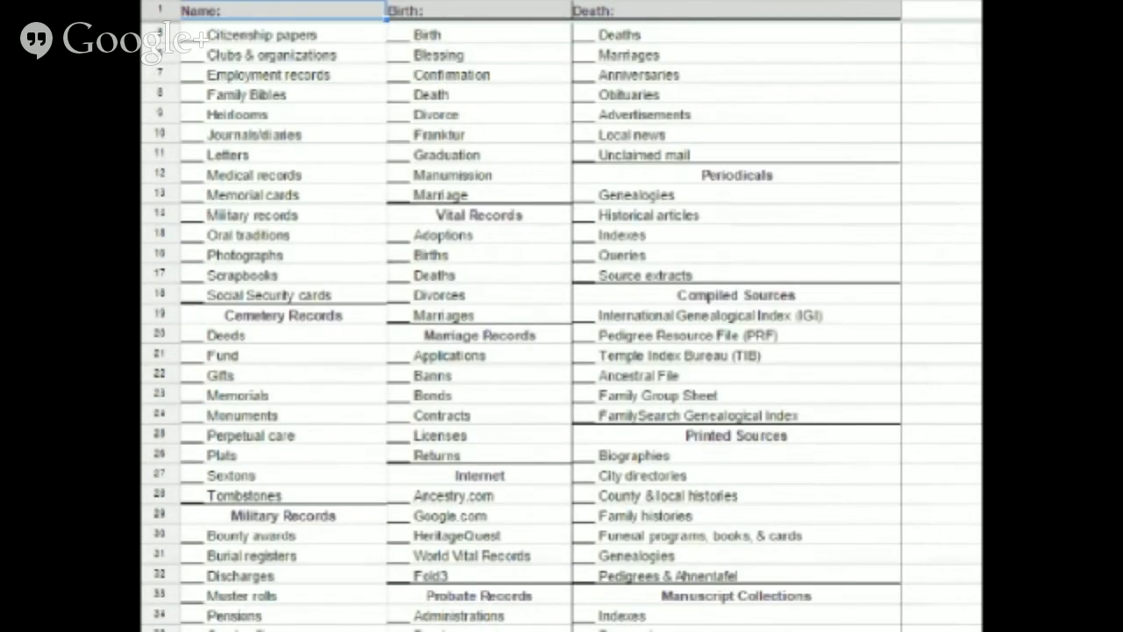
scroll(562, 325, "up", 1)
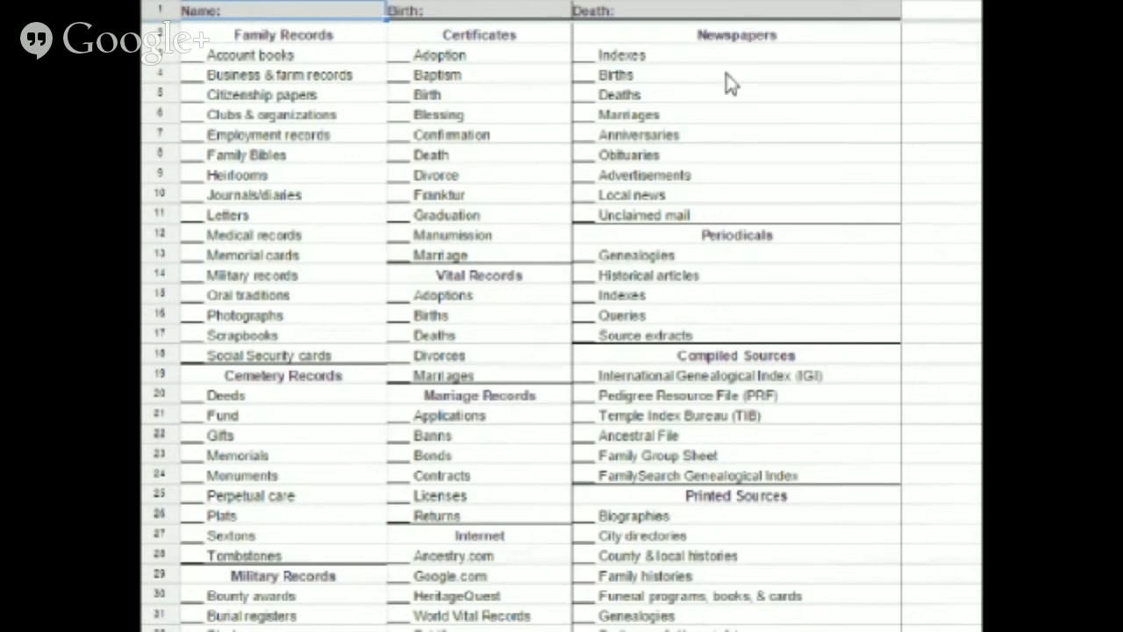
scroll(731, 83, "down", 9)
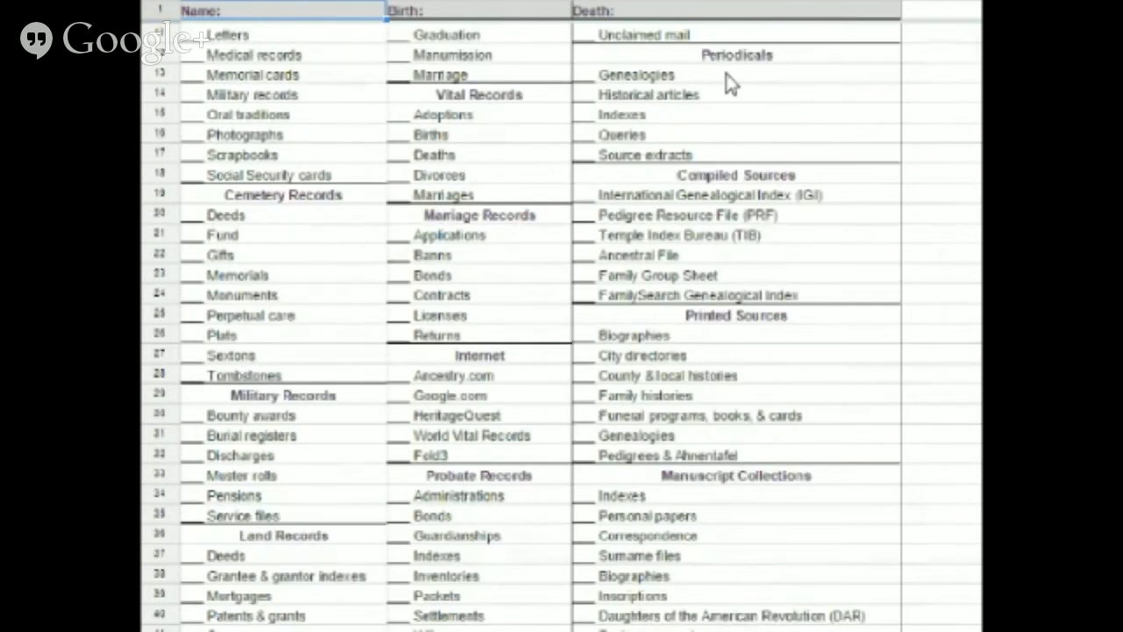
scroll(731, 83, "down", 9)
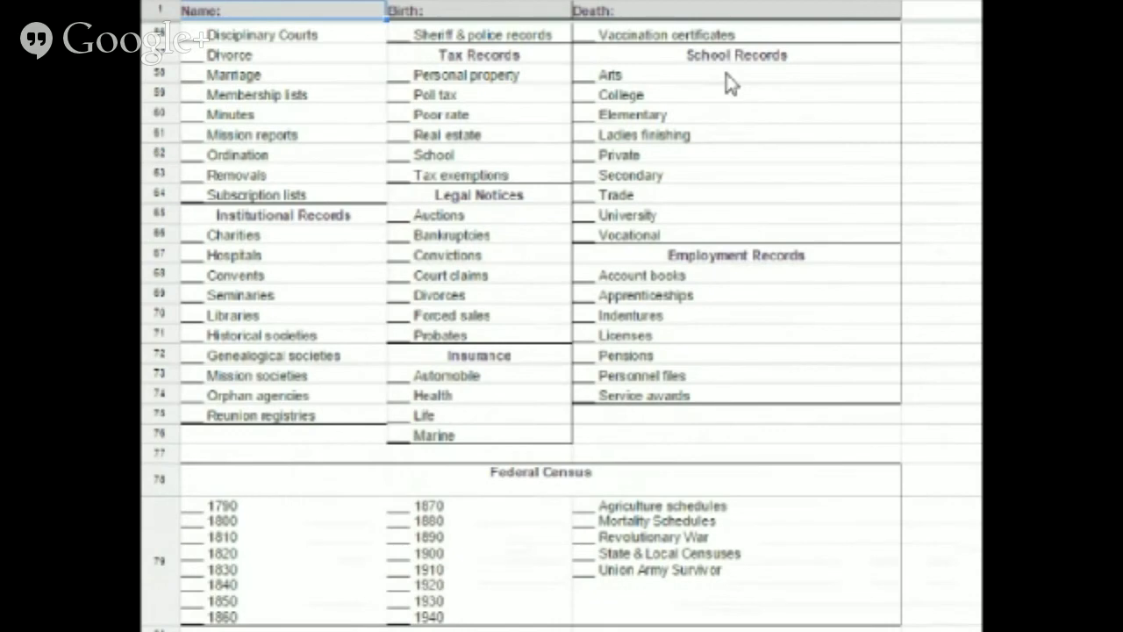
scroll(731, 84, "up", 9)
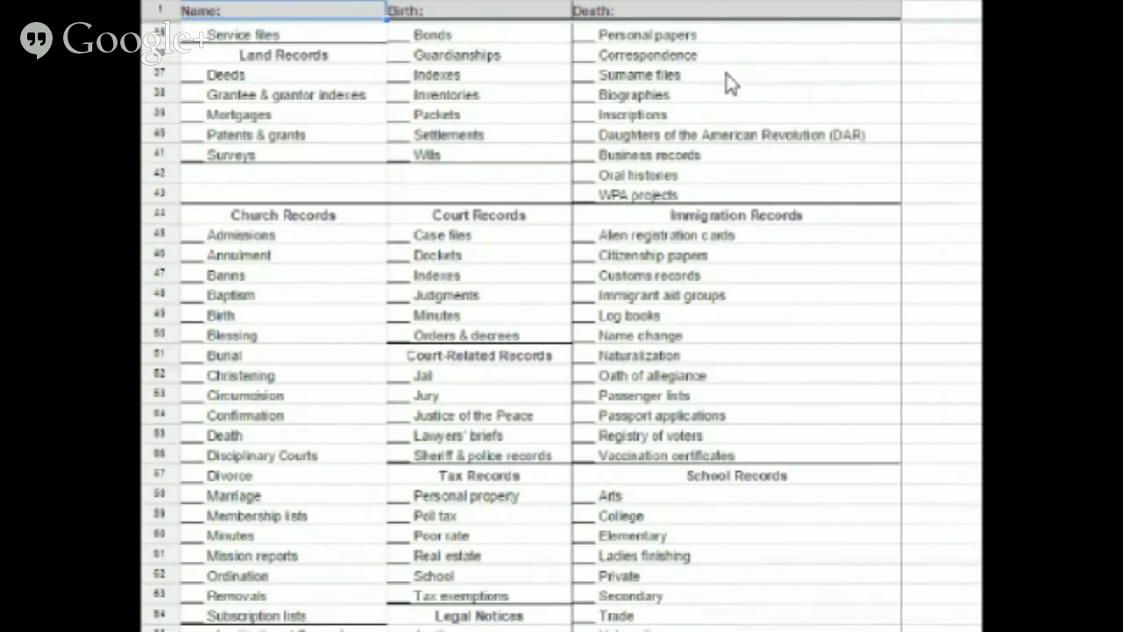
scroll(730, 83, "up", 3)
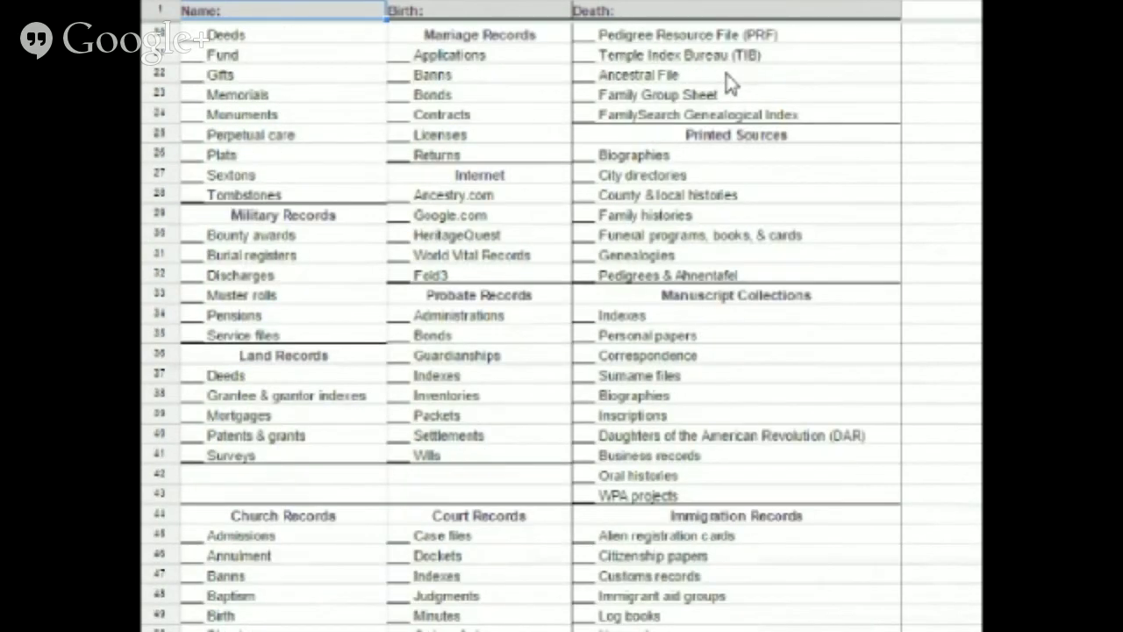
scroll(731, 84, "up", 5)
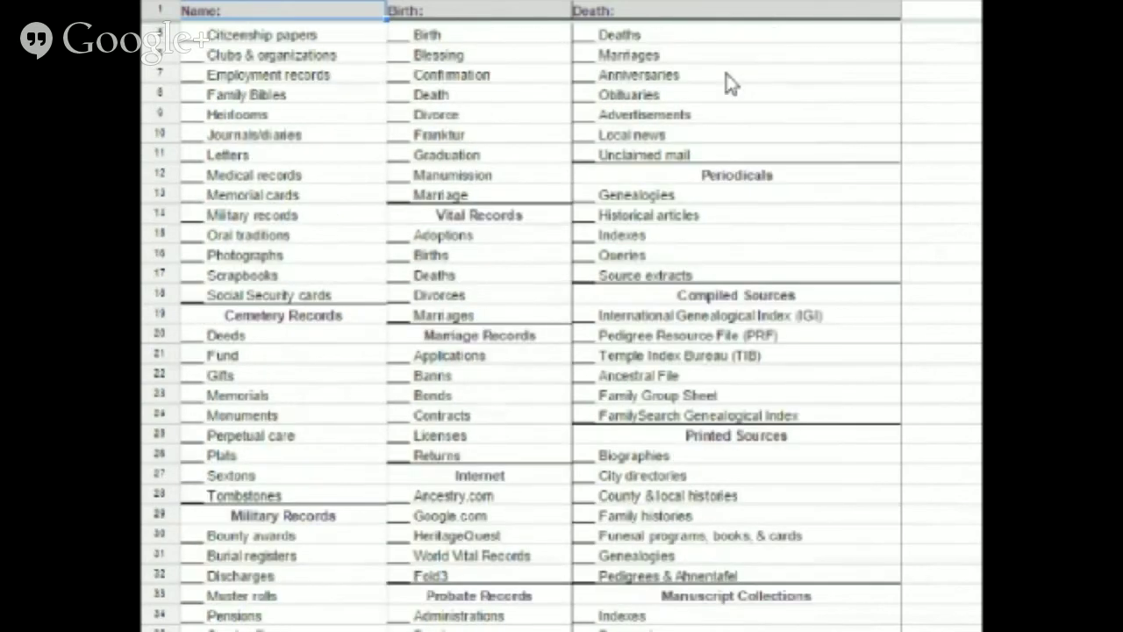
scroll(731, 84, "up", 1)
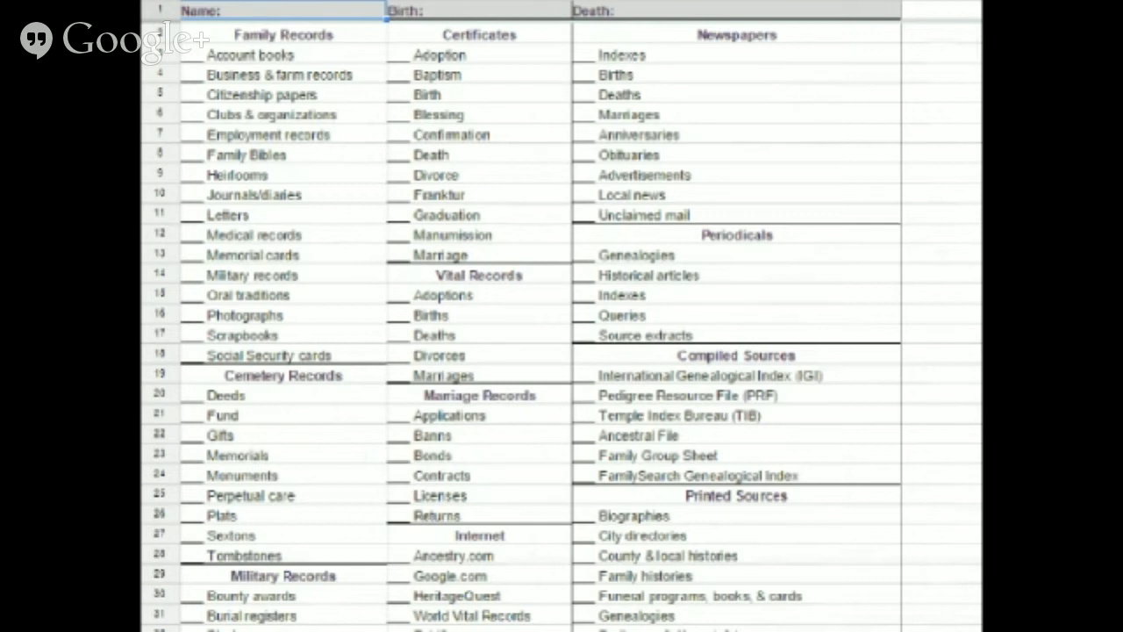
View the conflict sheet that compares birthplace evidence, and return to the Over View sheet with the Research Overview diagram
key("ctrl+Page_Down")
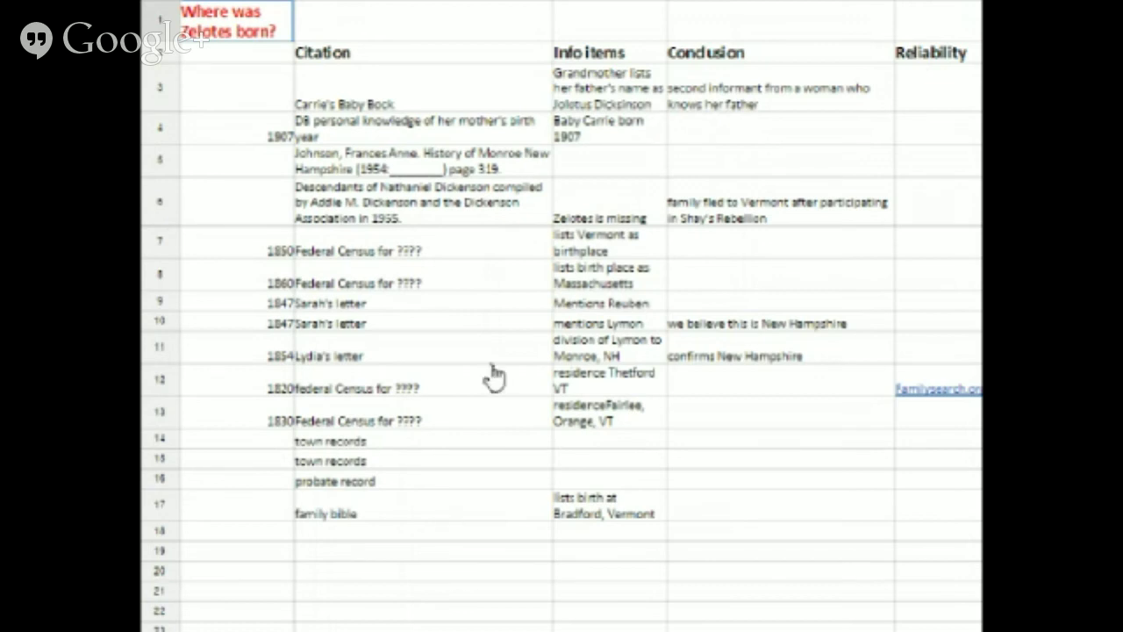
key("ctrl+Page_Down")
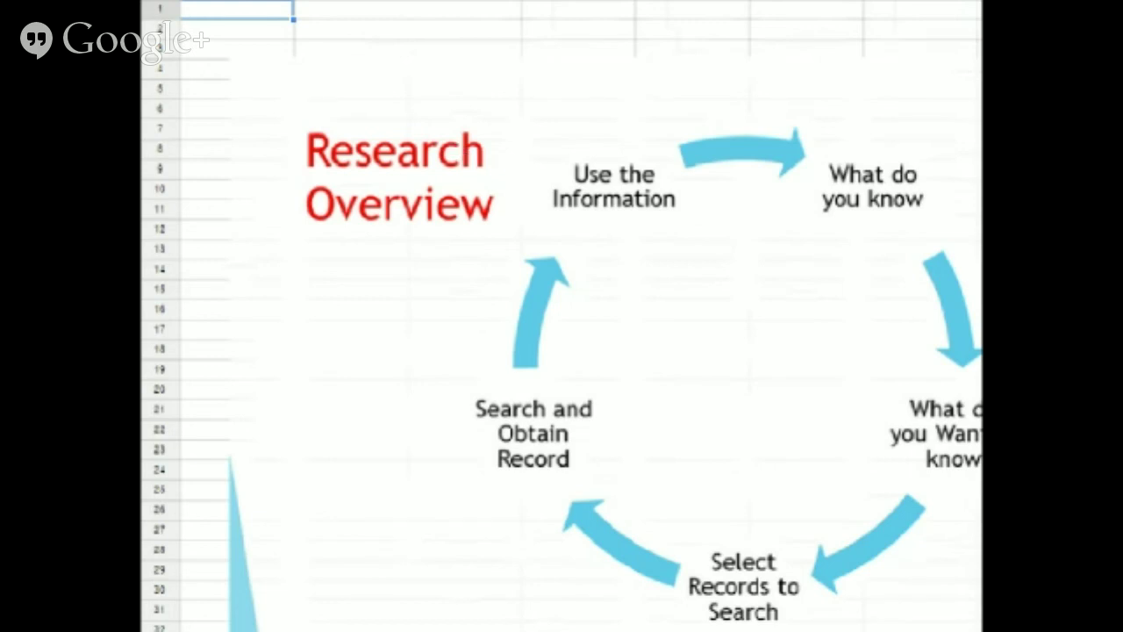
Display the file formats available for downloading the spreadsheet
key("alt+f")
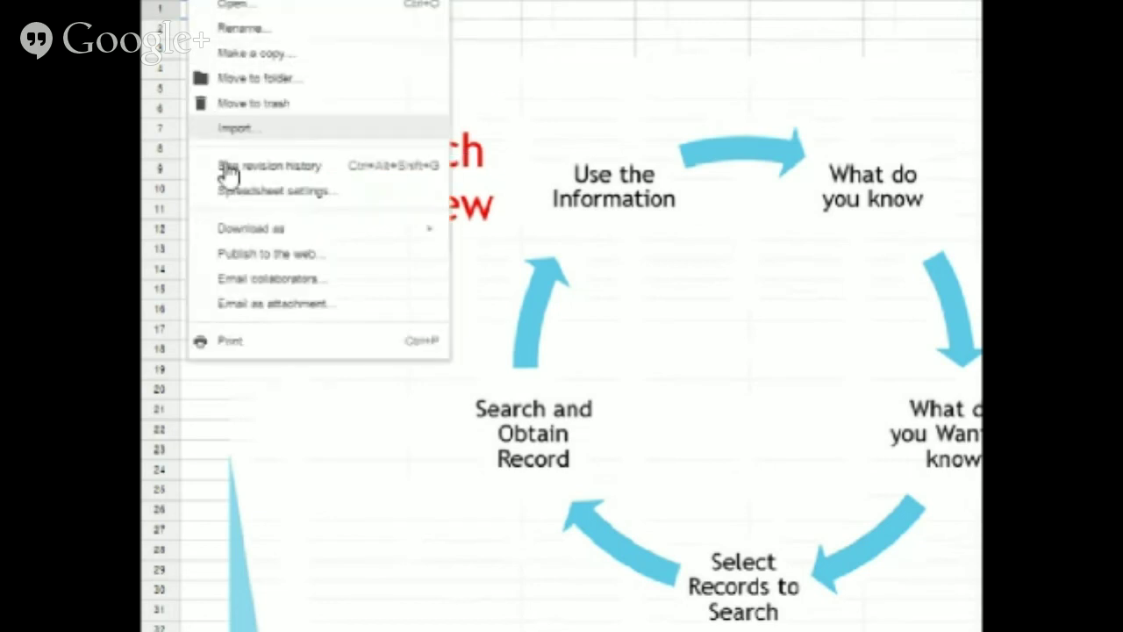
mouse_move(235, 235)
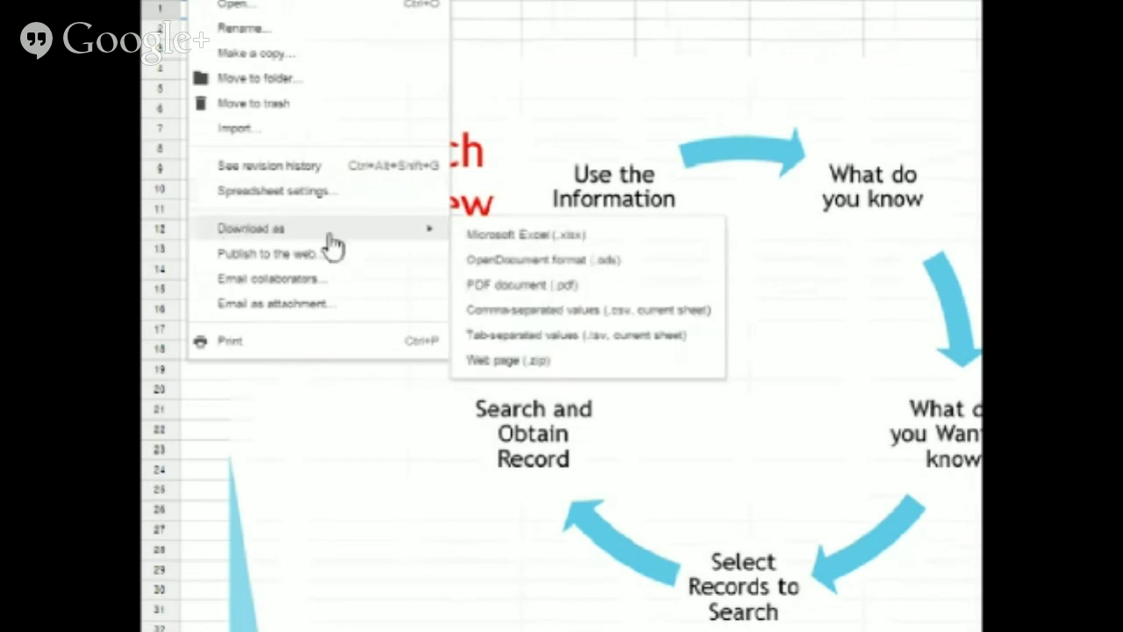